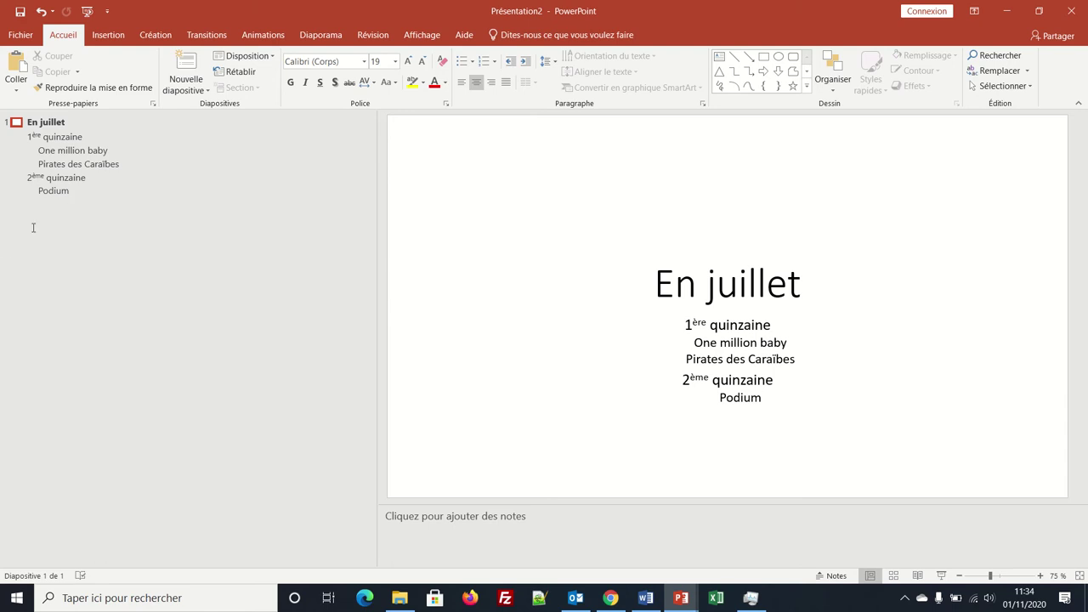
Start a new line after 'Podium' and promote it to an empty slide 2.
key(Return)
key(shift+Tab)
key(shift+Tab)
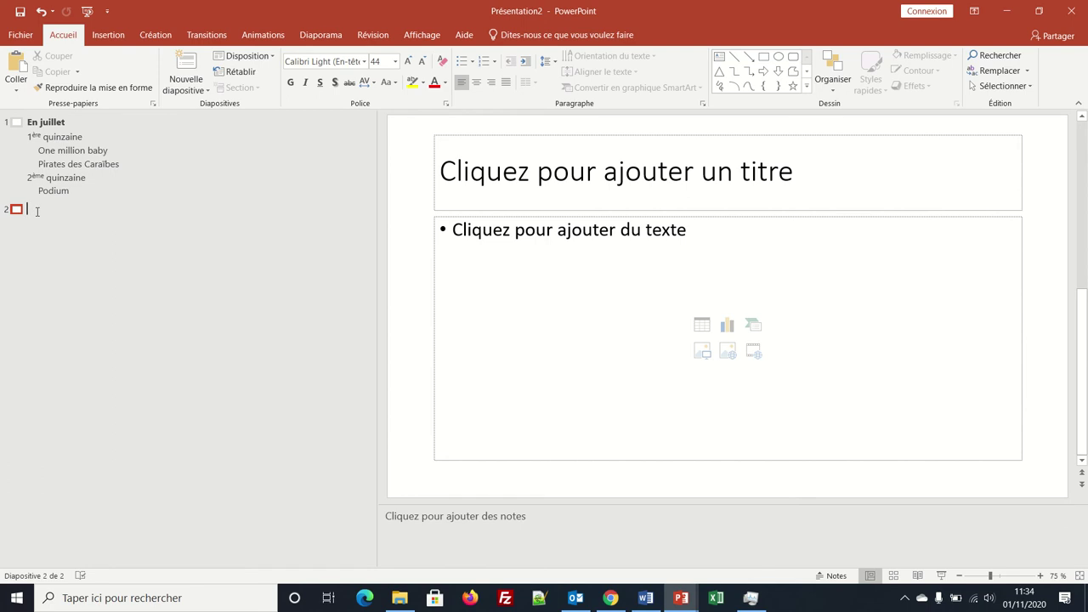
Title slide 2 'Podium' and add a Réalisation bullet beneath it.
text(P)
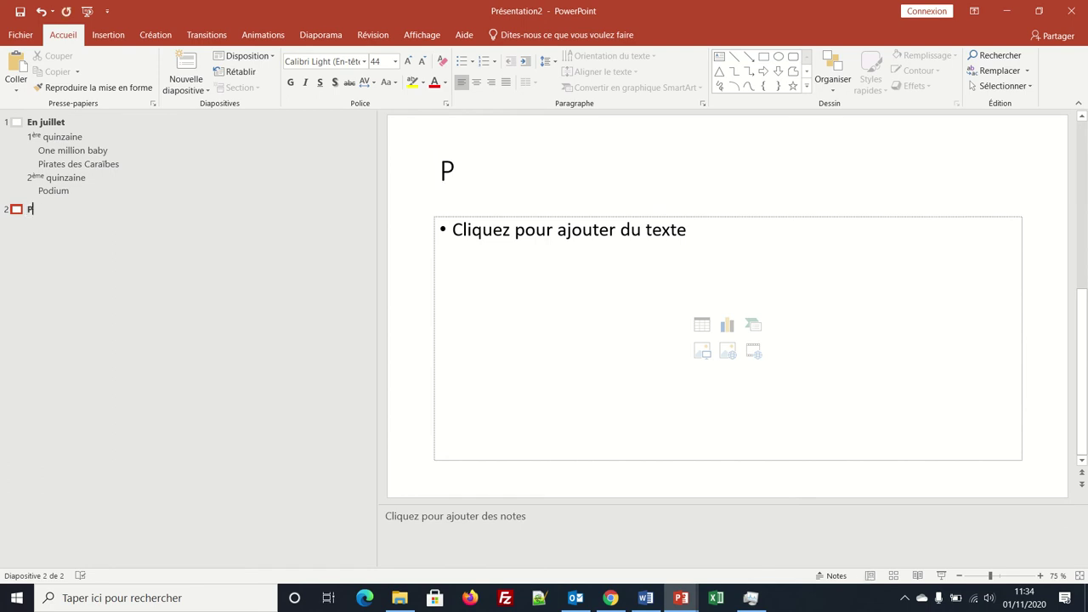
text(odium)
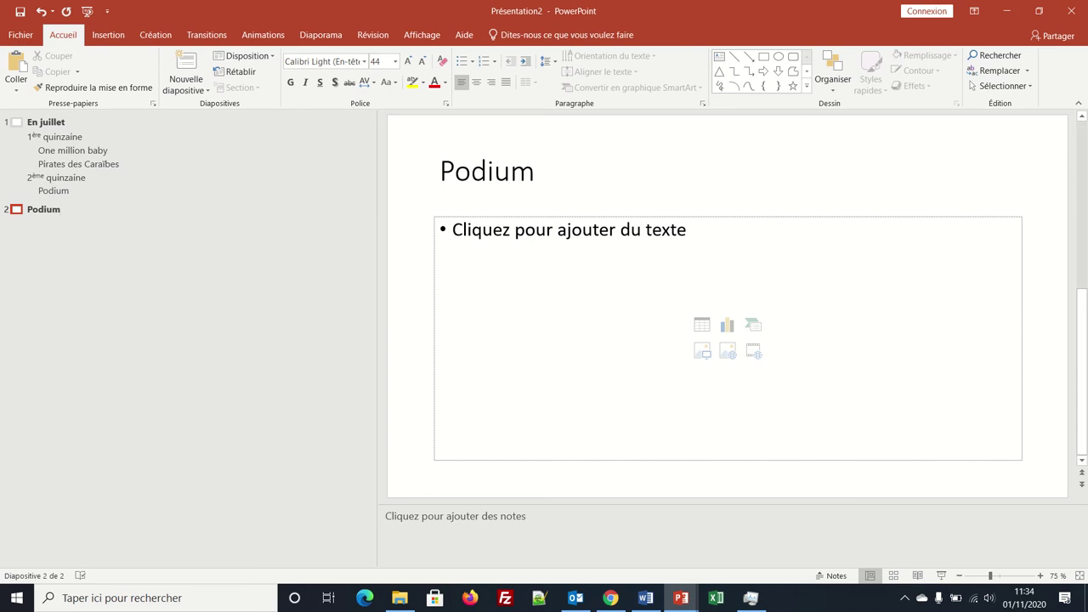
key(Return)
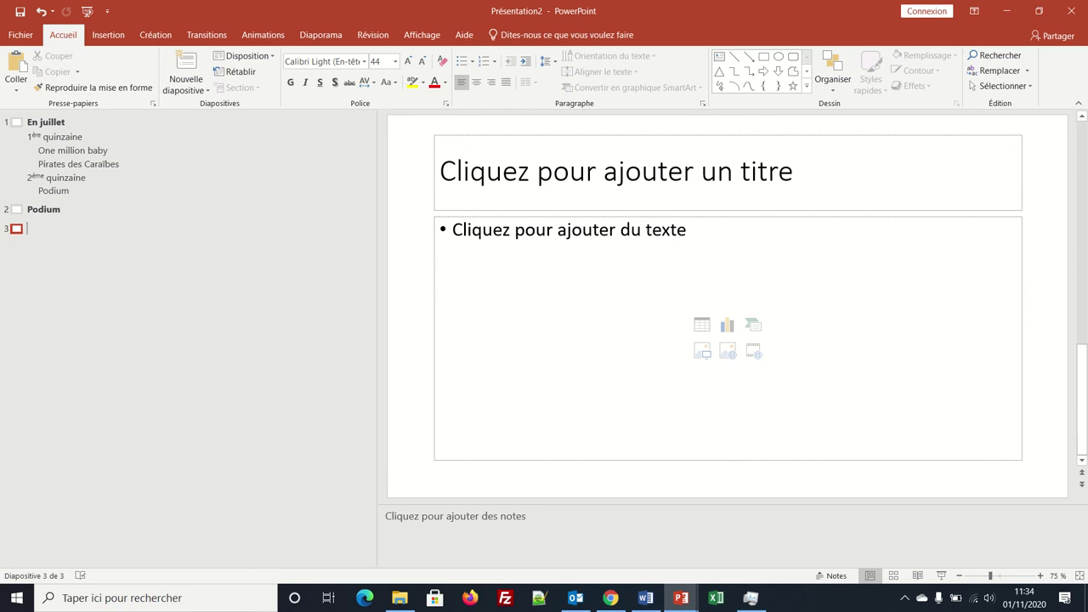
key(Tab)
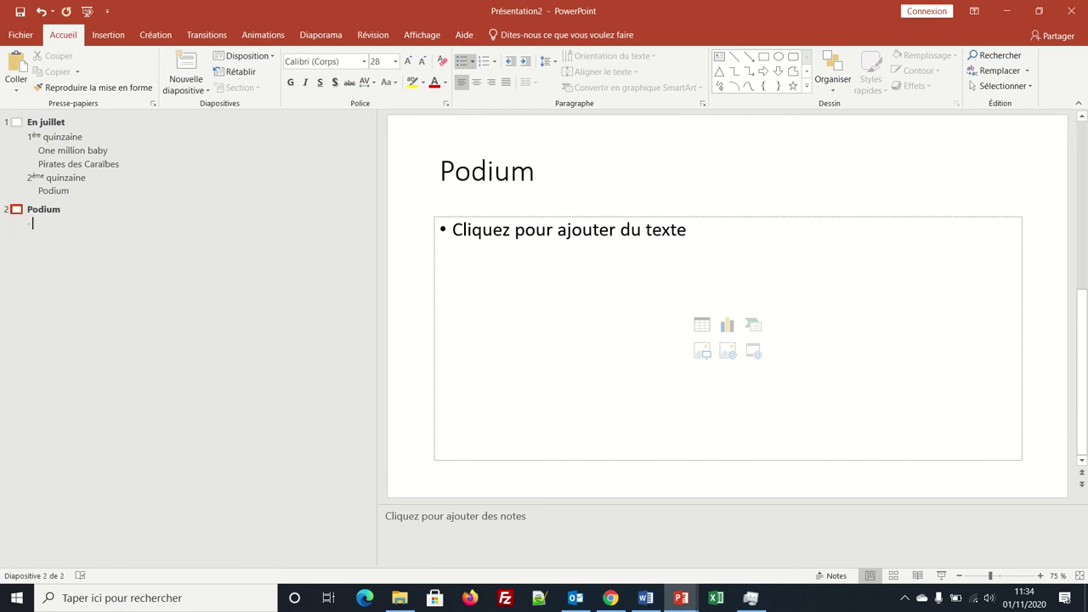
text(Ré)
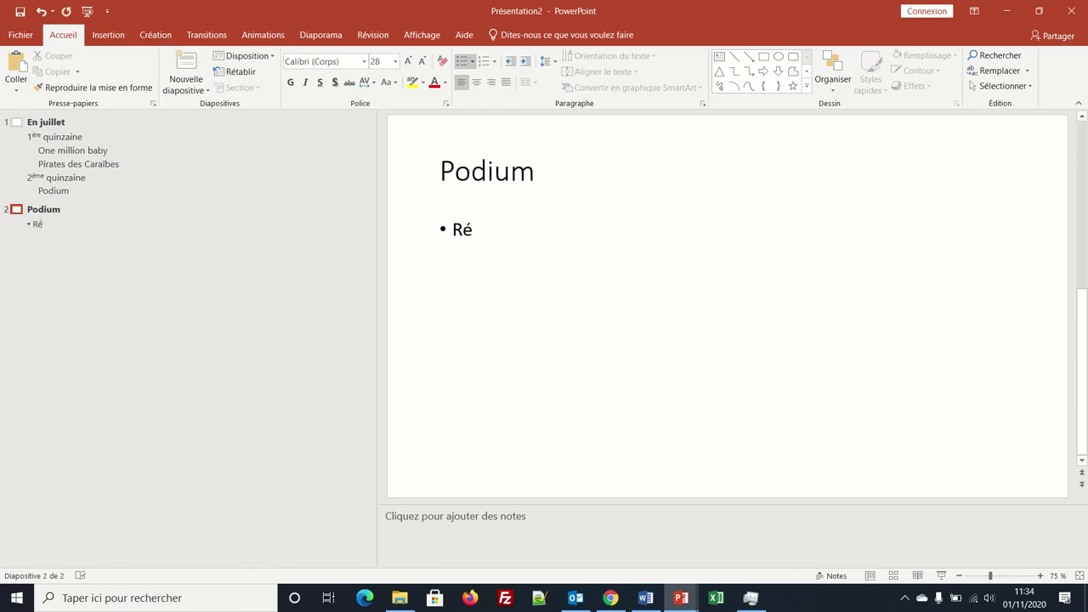
text(al)
text(a)
key(BackSpace)
key(BackSpace)
text(alisation)
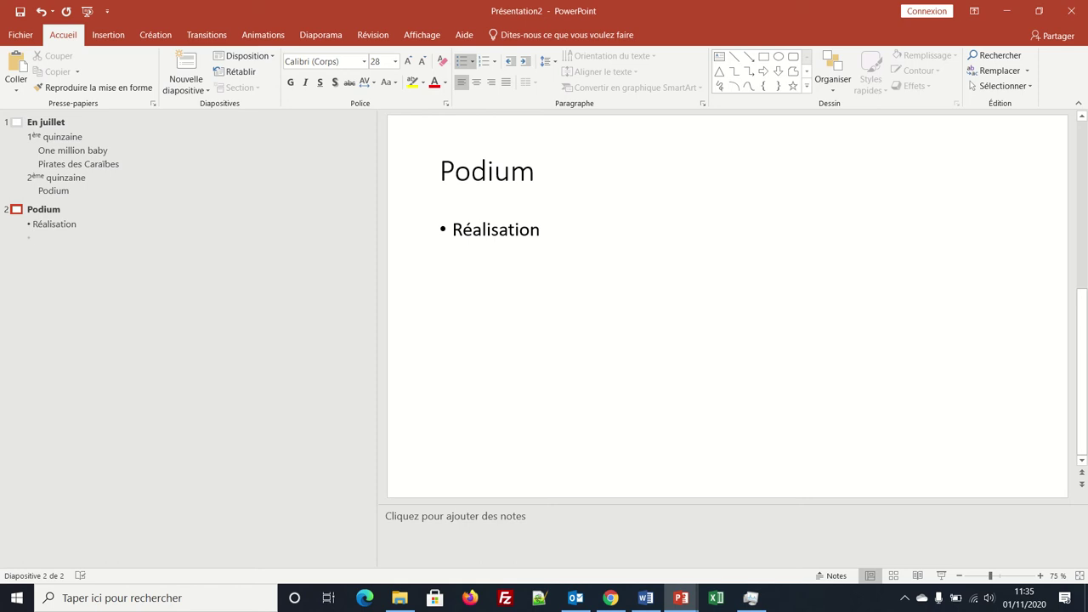
Add the director and 'Année : 2004' sub-points, then return to main bullet level.
text(Réa)
text(lisateur)
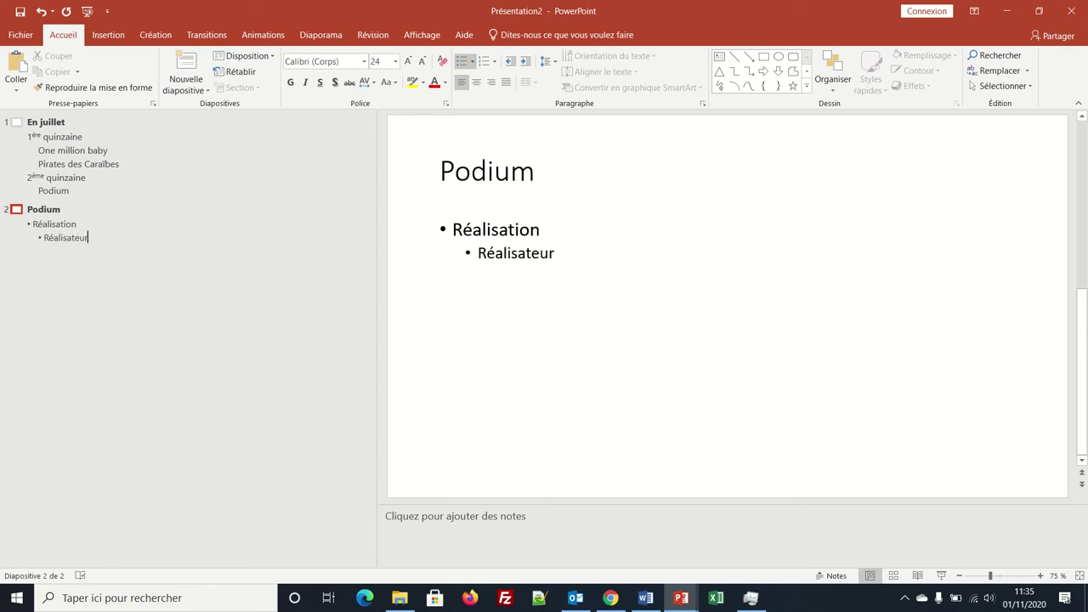
text( :)
text( MOIX )
text(Yann)
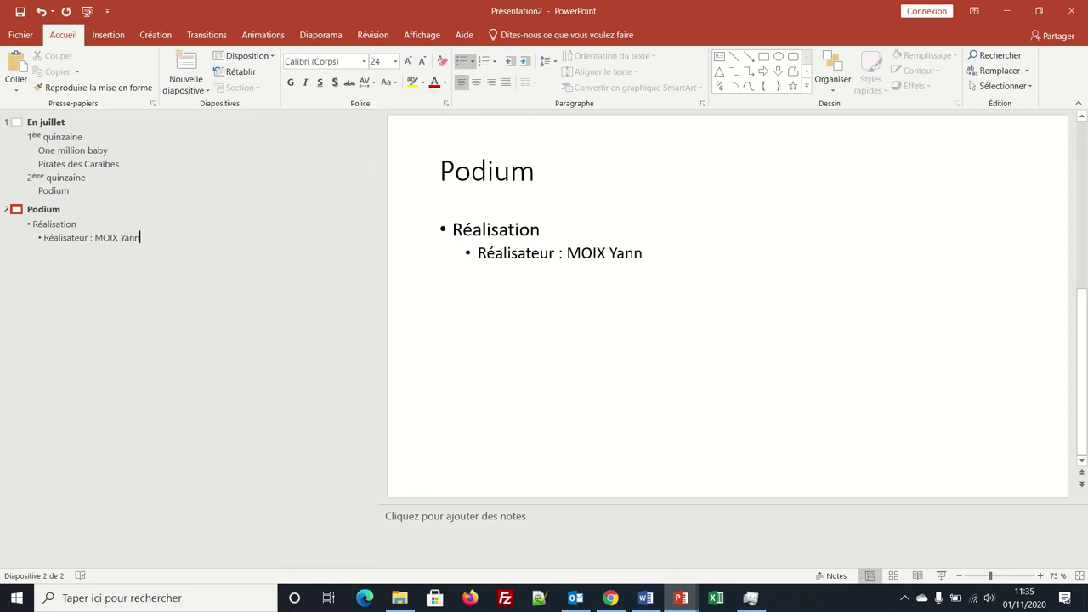
key(Return)
text(Ann)
text(ée : 2)
text(004)
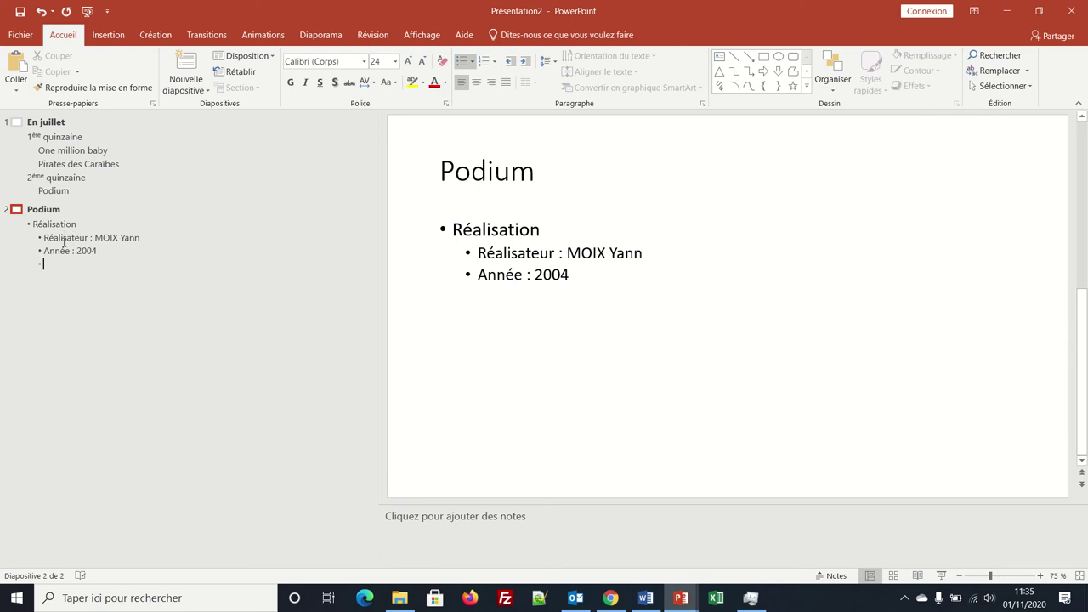
key(shift+Tab)
Add an Acteurs bullet with the two actors' names, then promote the next line to slide 3.
text(Acteurs)
text(Be)
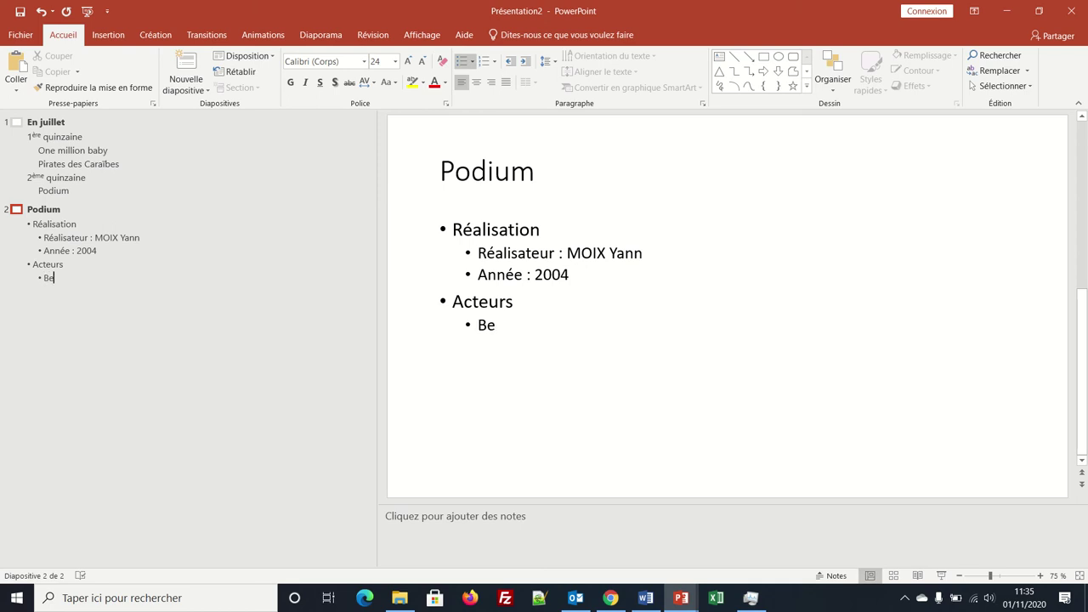
text(nois)
key(BackSpace)
text(t)
text( P)
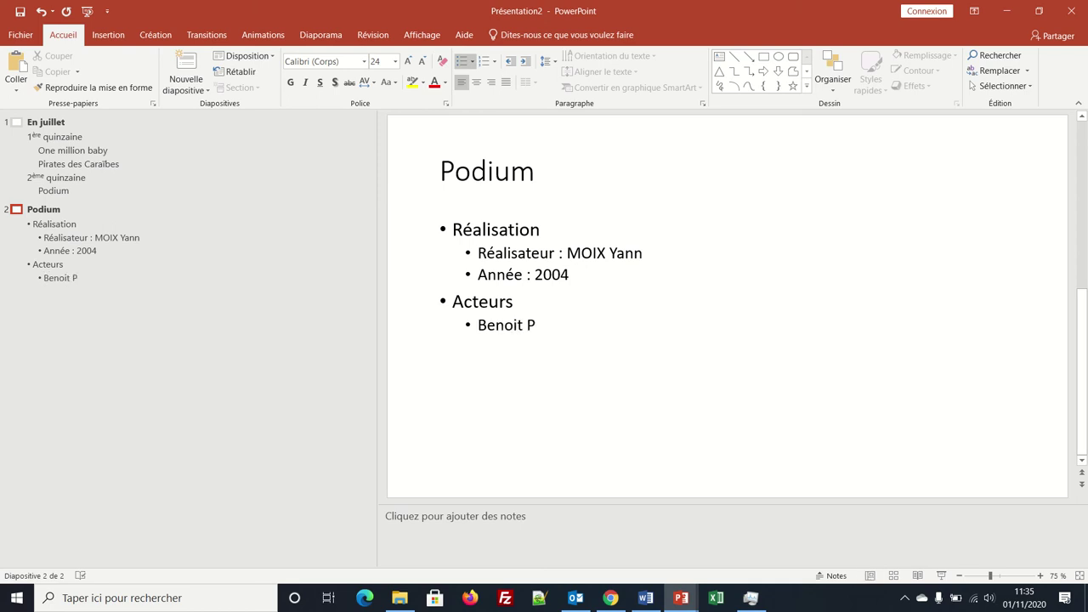
text(oel)
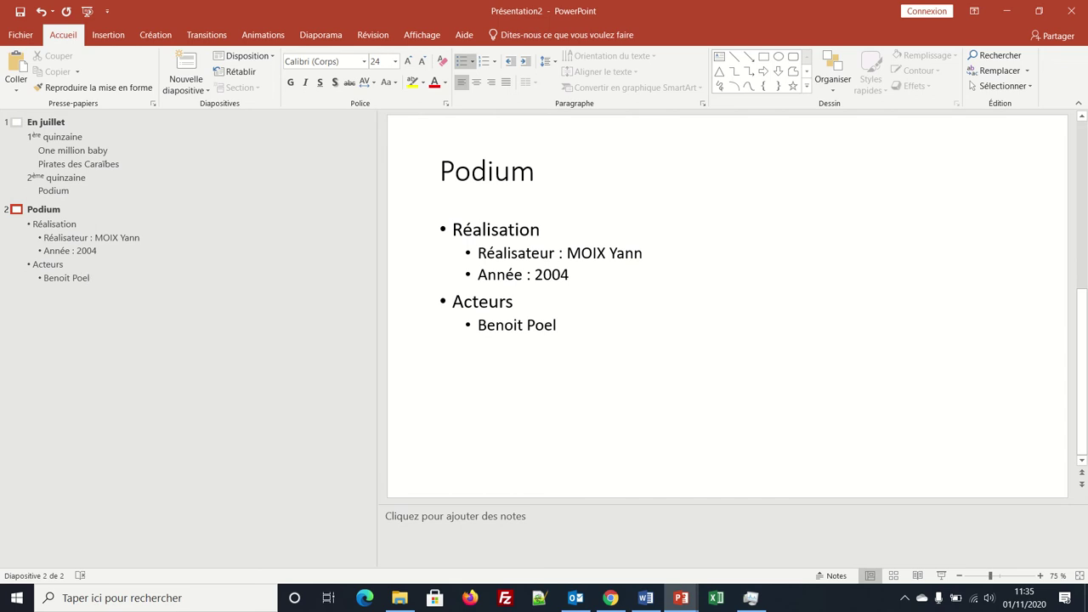
text(woo)
key(BackSpace)
key(BackSpace)
key(BackSpace)
text(voor)
text(de )
text(Jean-)
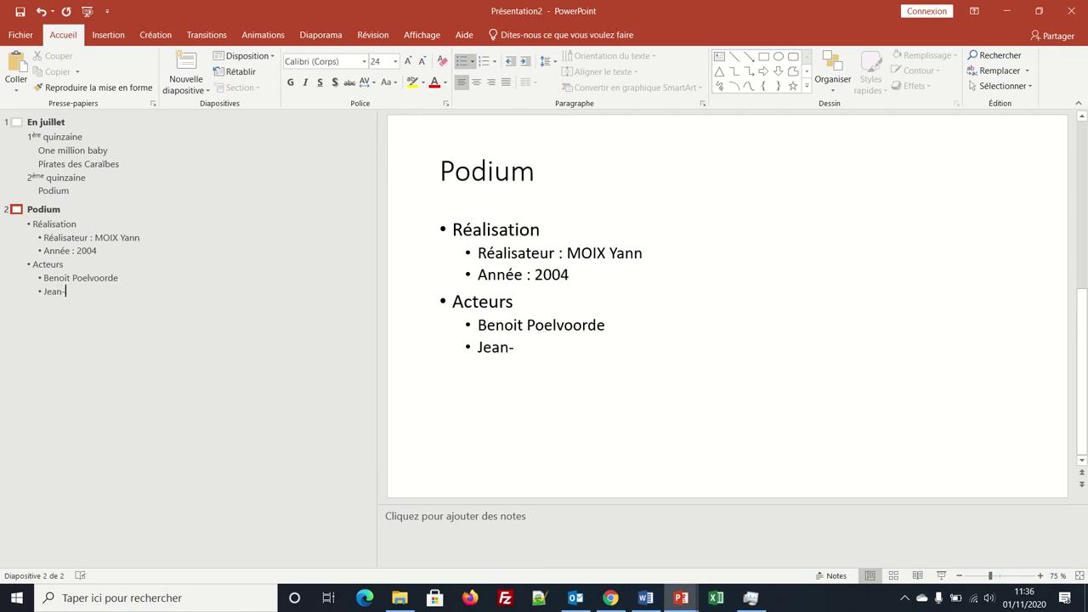
text(Paul R)
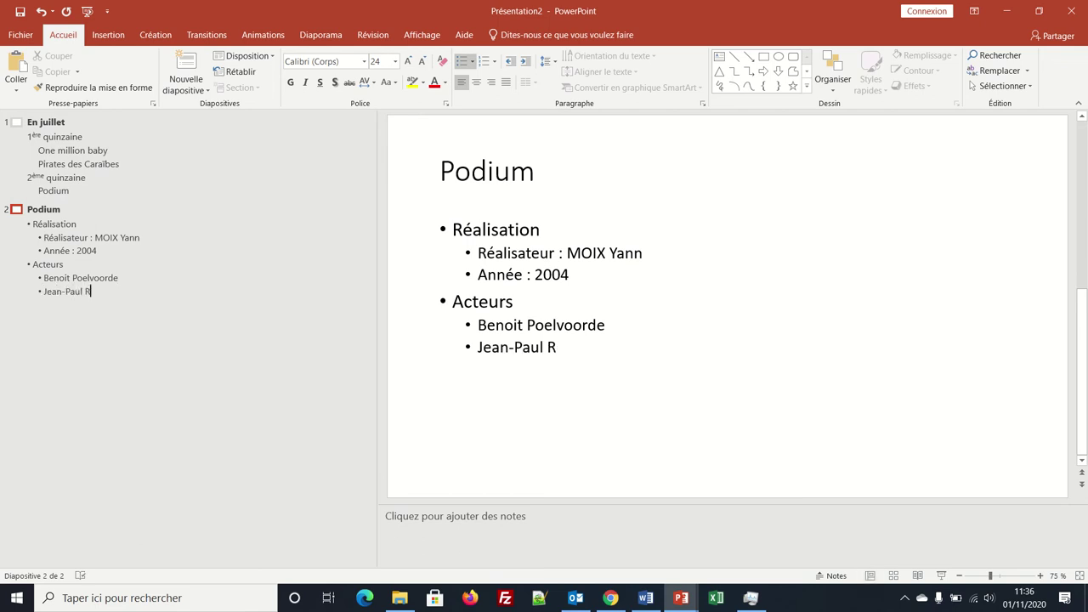
text(ouve)
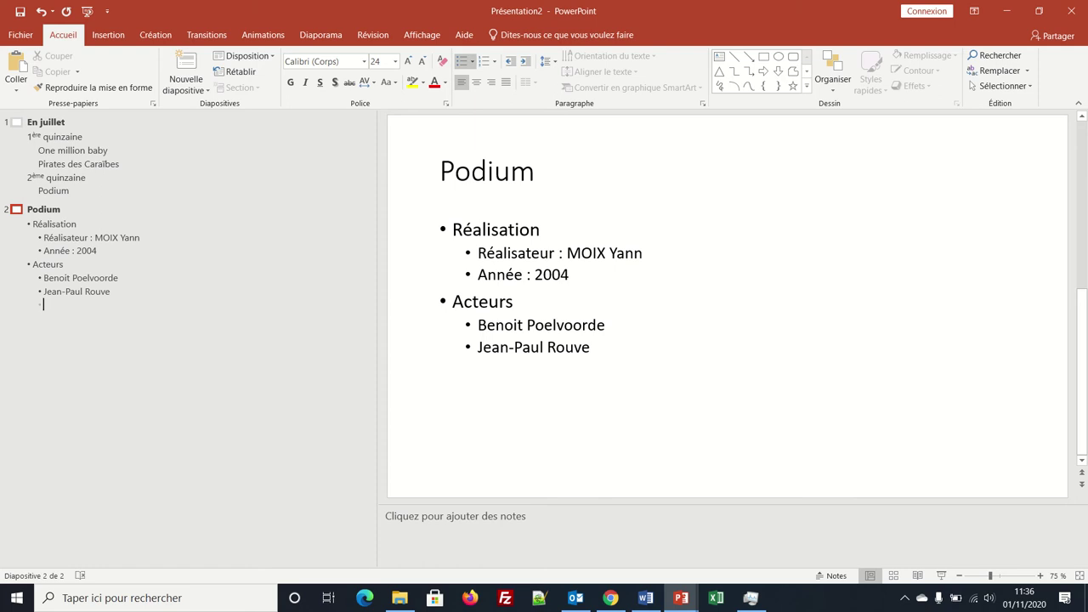
key(shift+Tab)
key(shift+Tab)
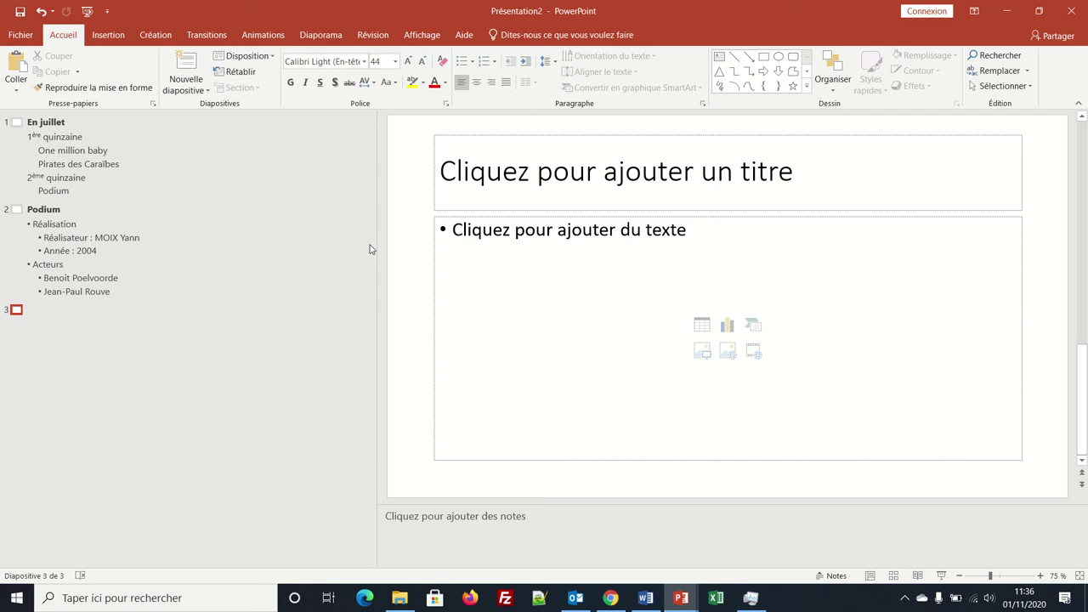
Widen the outline pane and enter 'Million dollar baby' as slide 3's title.
drag(376, 244, 604, 255)
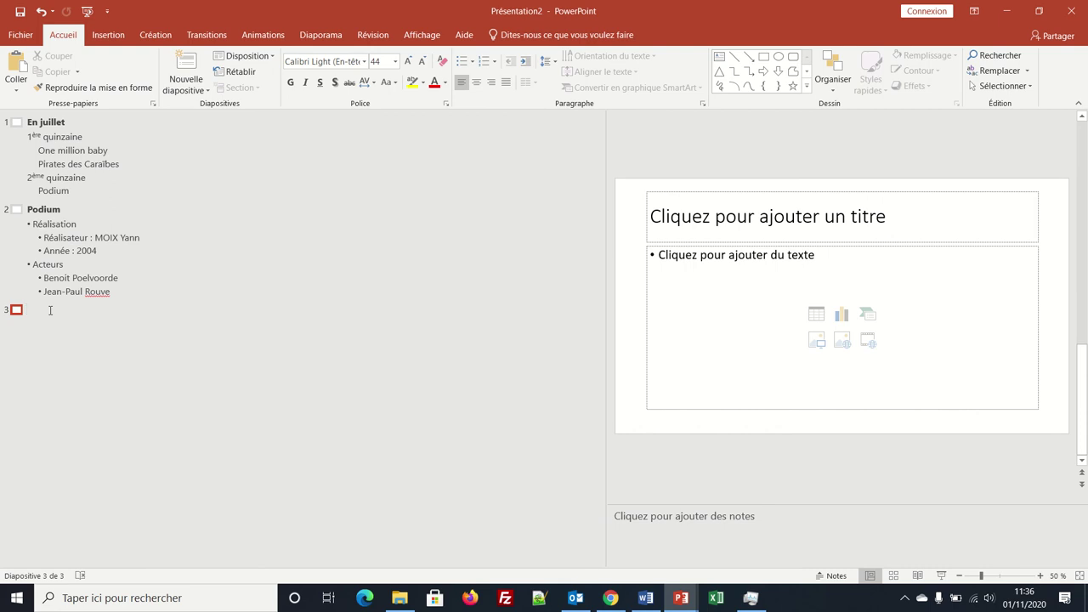
text(Mi)
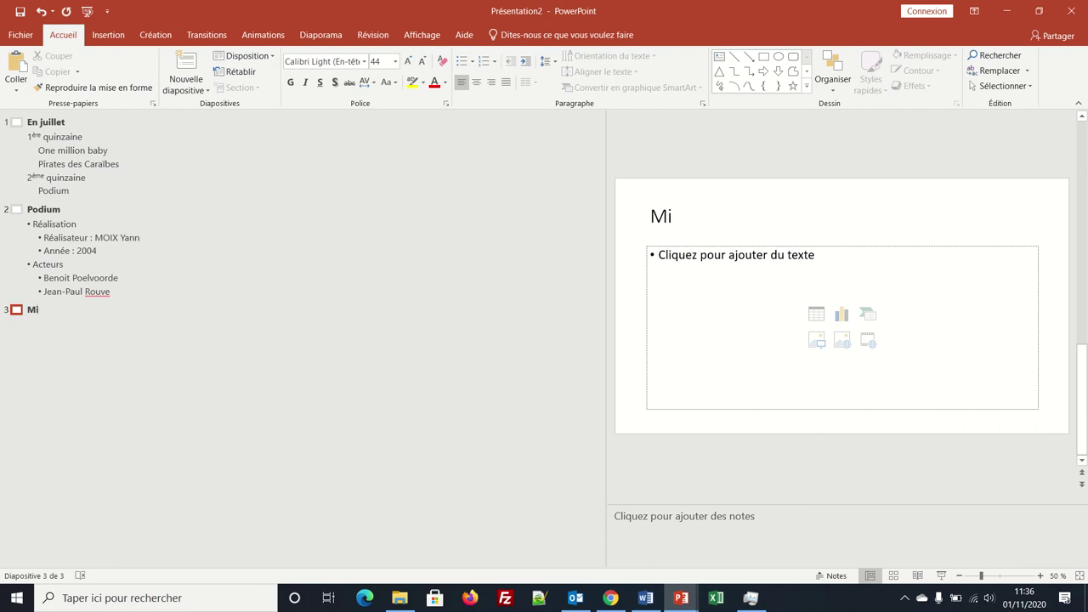
text(llion )
text(dollar ba)
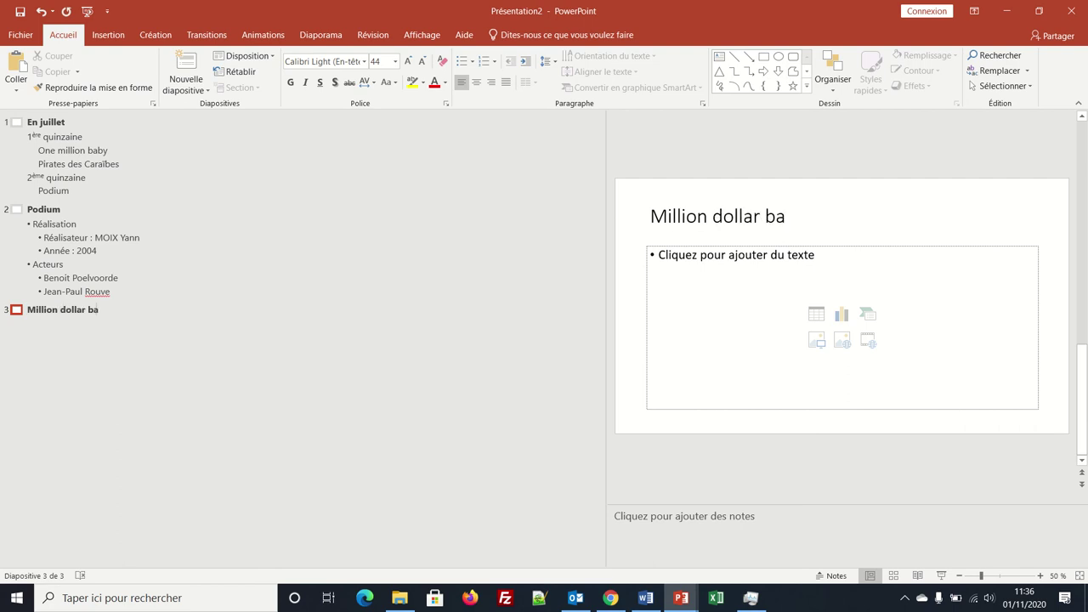
text(by)
Add a Réalisation bullet with the director as its sub-point on slide 3.
key(Return)
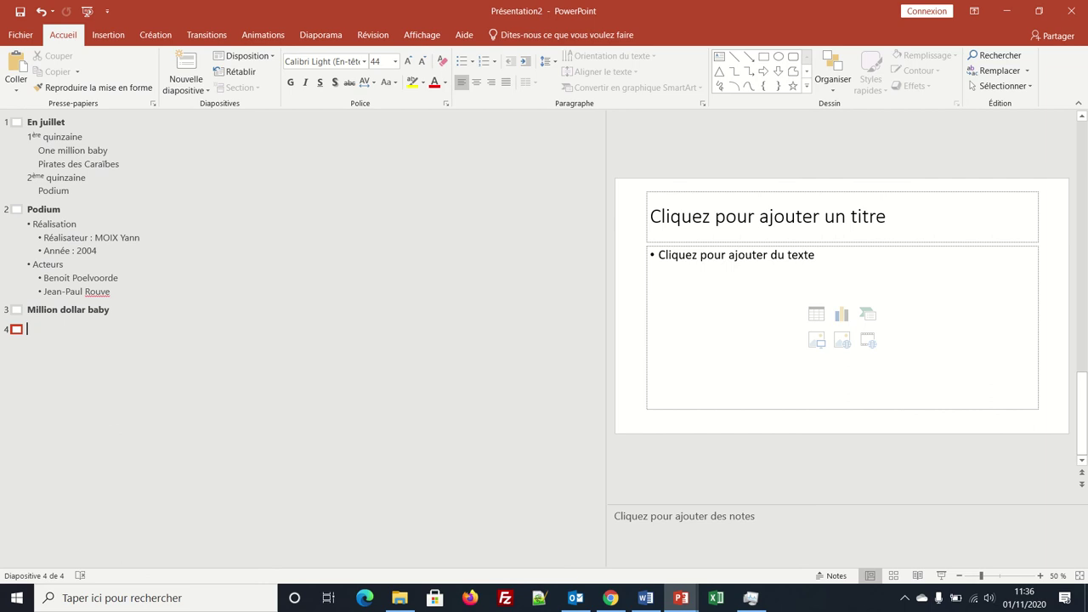
key(Tab)
text(R)
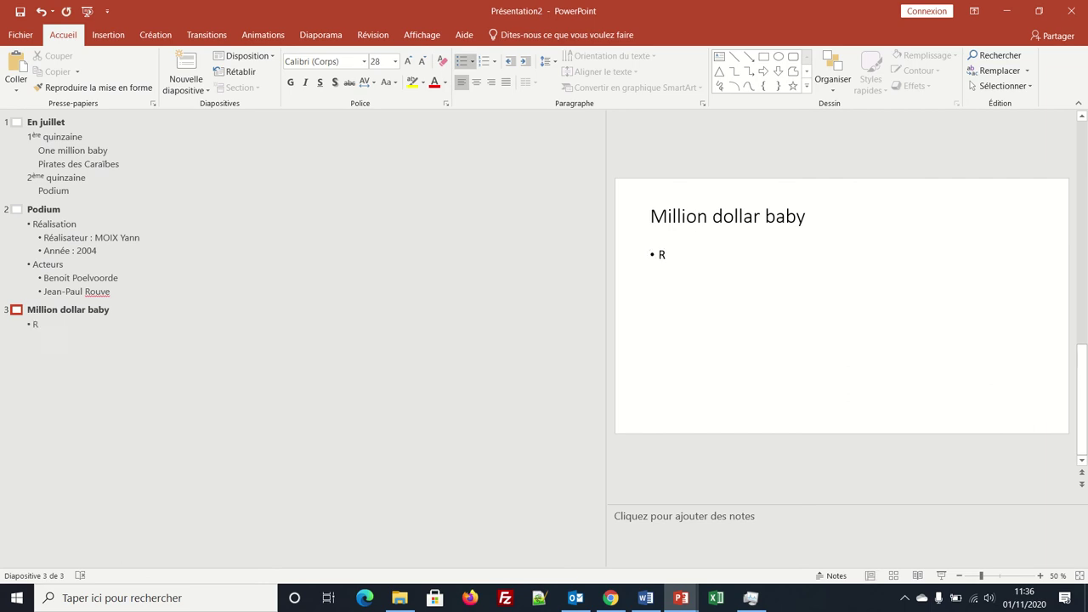
text(éalisat)
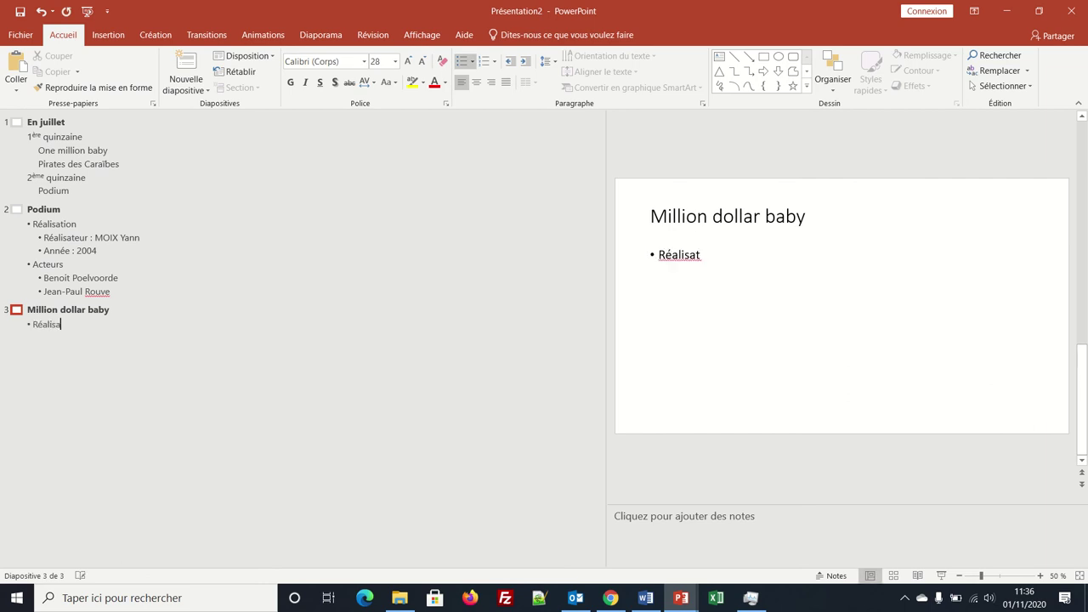
text(ion)
key(Return)
key(Tab)
text(Réalisa)
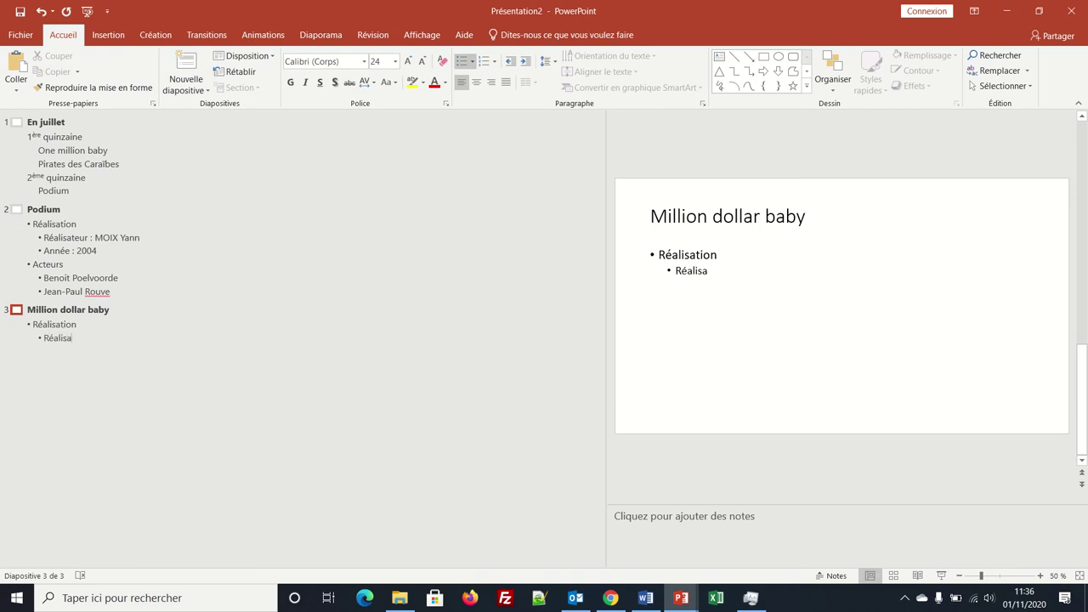
text(teur :)
text( EAST)
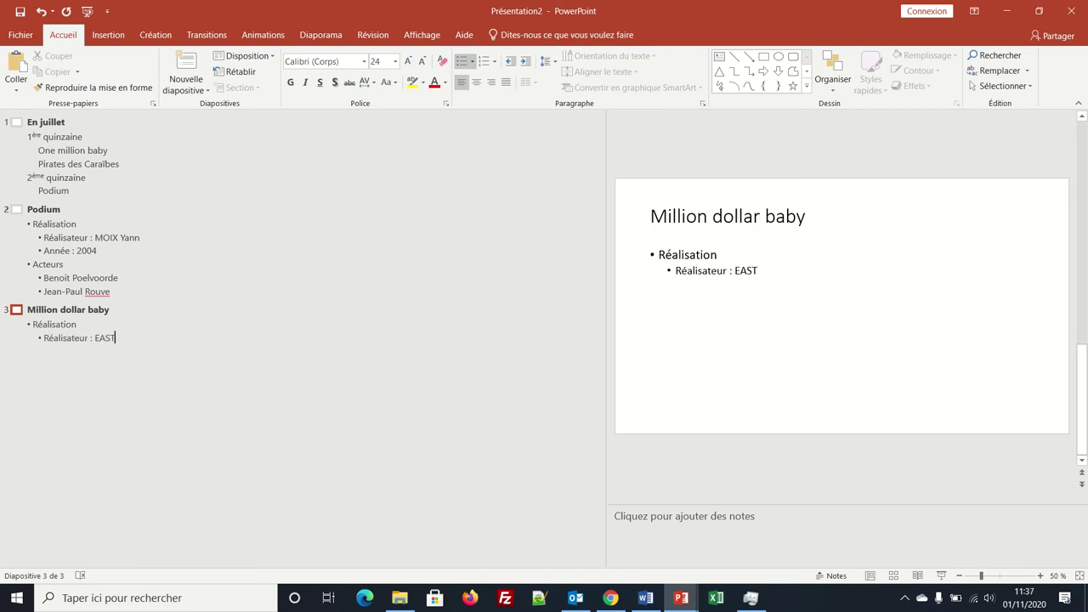
text(WOOD C)
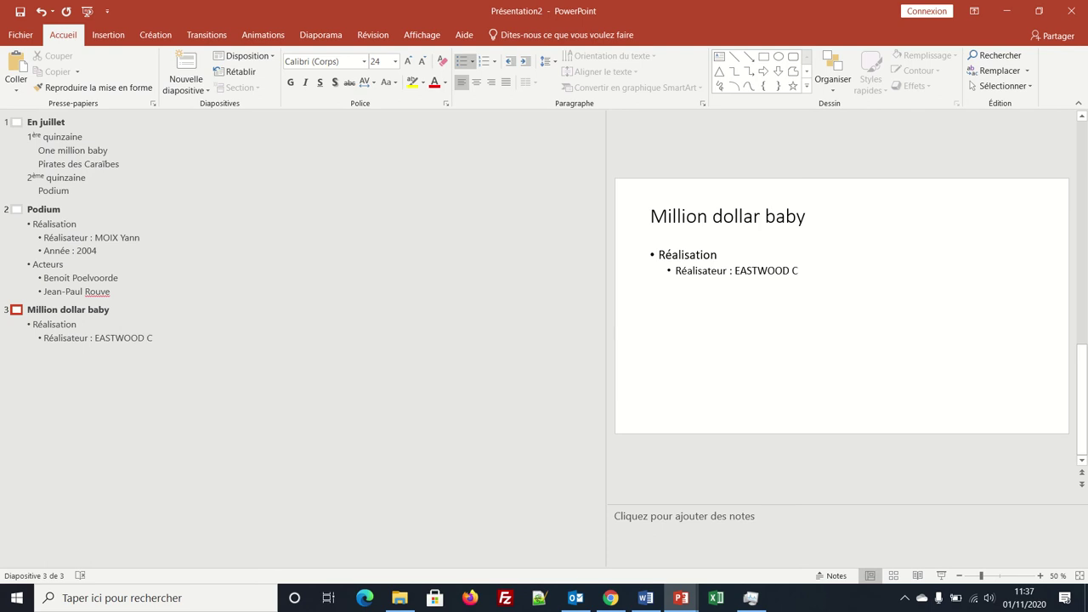
text(lient)
Add 'Année : 2005' below the director and start a top-level Acteurs bullet.
key(Return)
text(Anné)
text(e : )
text(2)
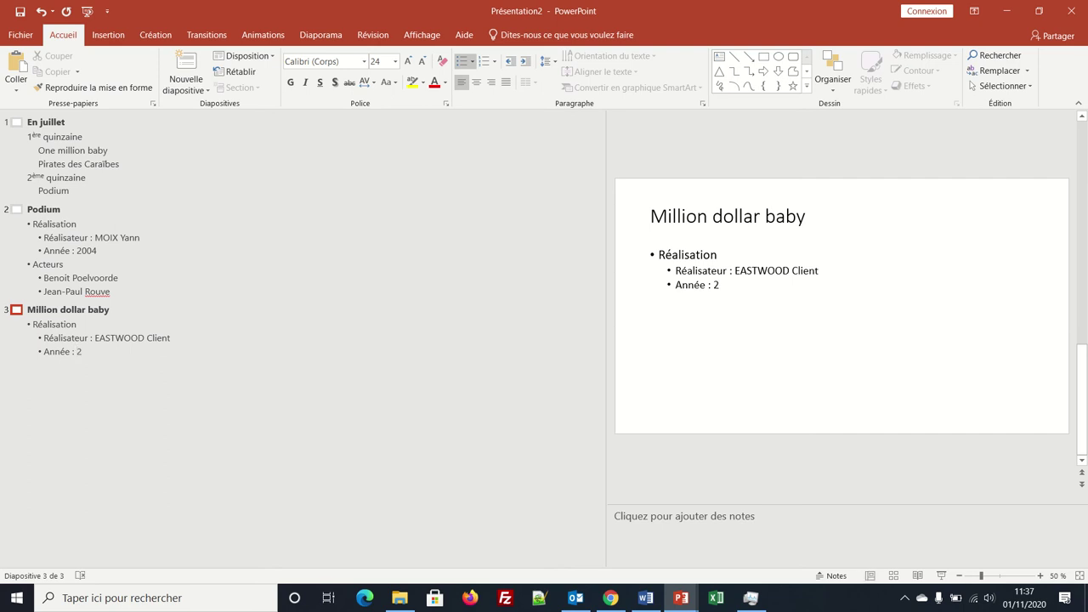
text(005)
key(Return)
key(shift+Tab)
text(Acteurs)
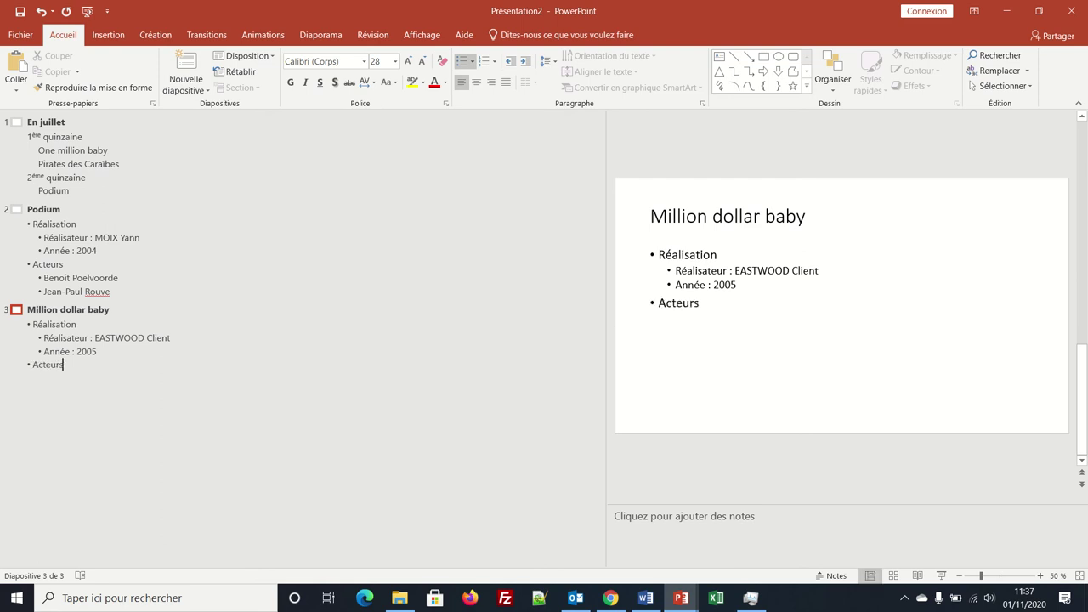
Type the two lead actors' names as separate sub-bullets beneath Acteurs.
key(Return)
text(Cli)
text(nt)
text( Es)
key(BackSpace)
text(as)
text(tw)
text(ood )
text(H)
text(ilary )
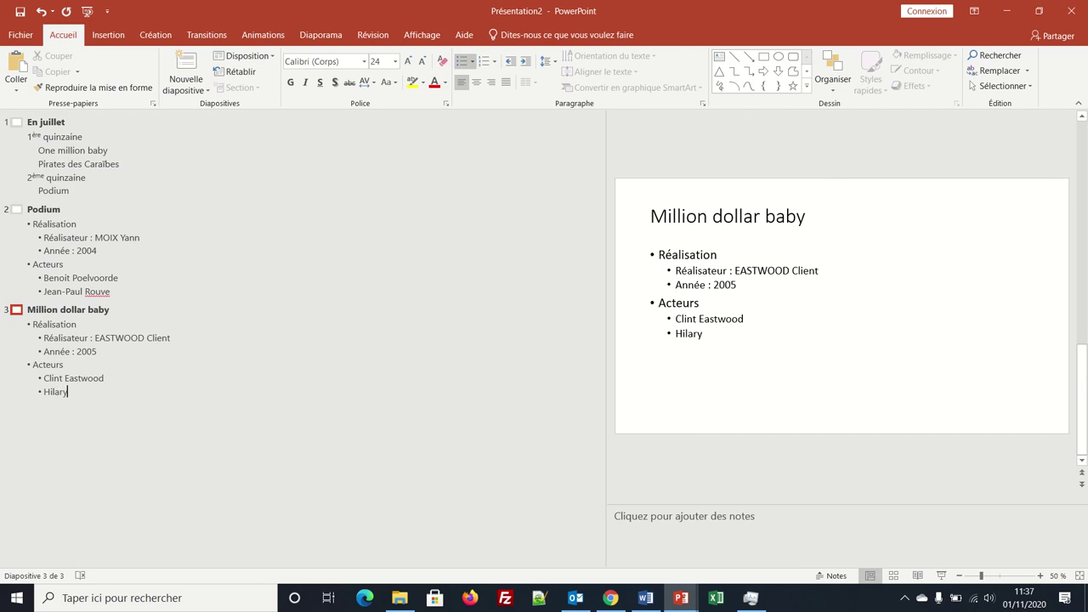
text(Sw)
text(ank)
Create slide 4 with the two-line title 'Pirates des Caraïbes : La malédiction du Black-Pearl', then start slide 5.
key(shift+Tab)
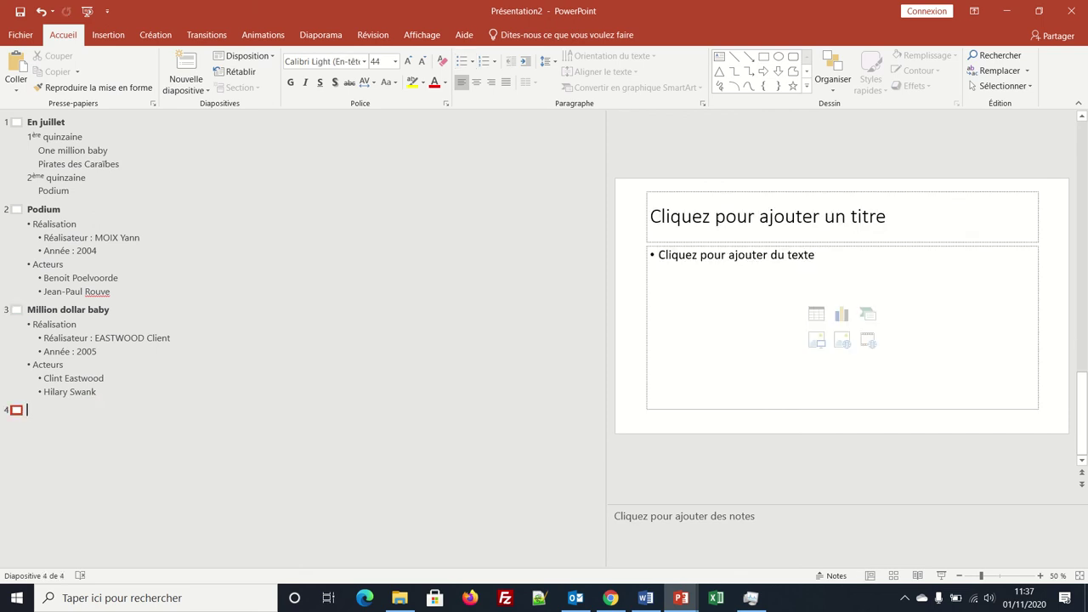
text(Pi)
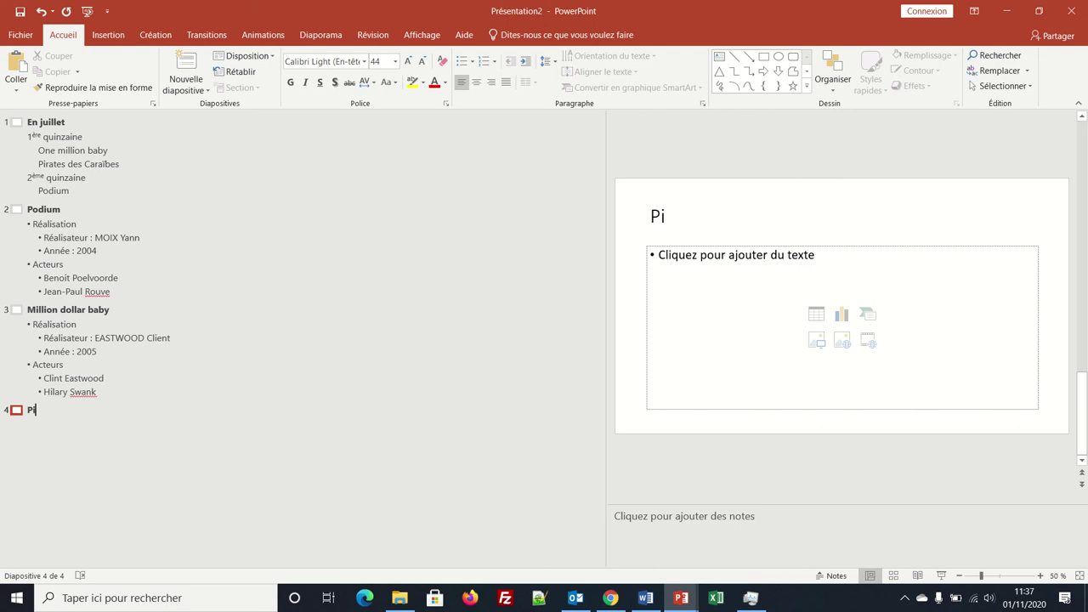
text(rates de)
text(s Cara)
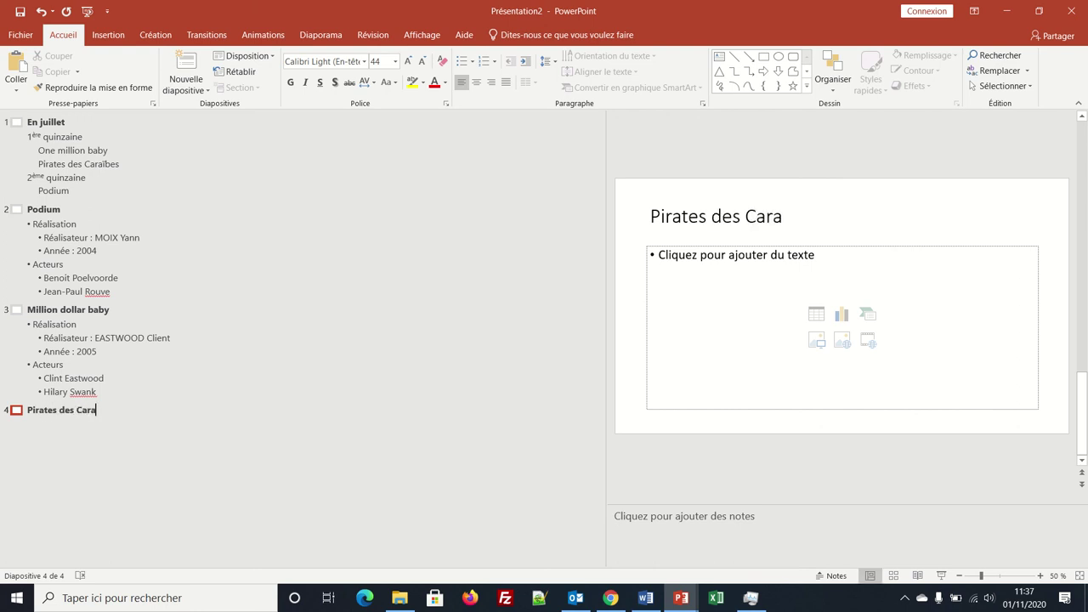
text(P)
key(BackSpace)
text(ïbes)
text( :)
key(shift+Return)
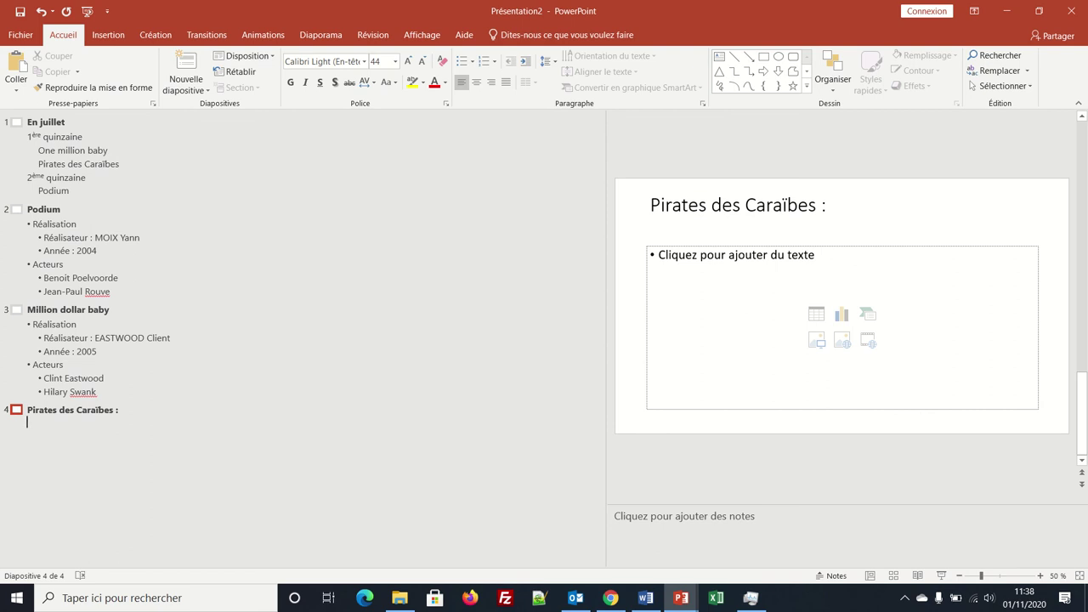
text(L)
text(a mélé)
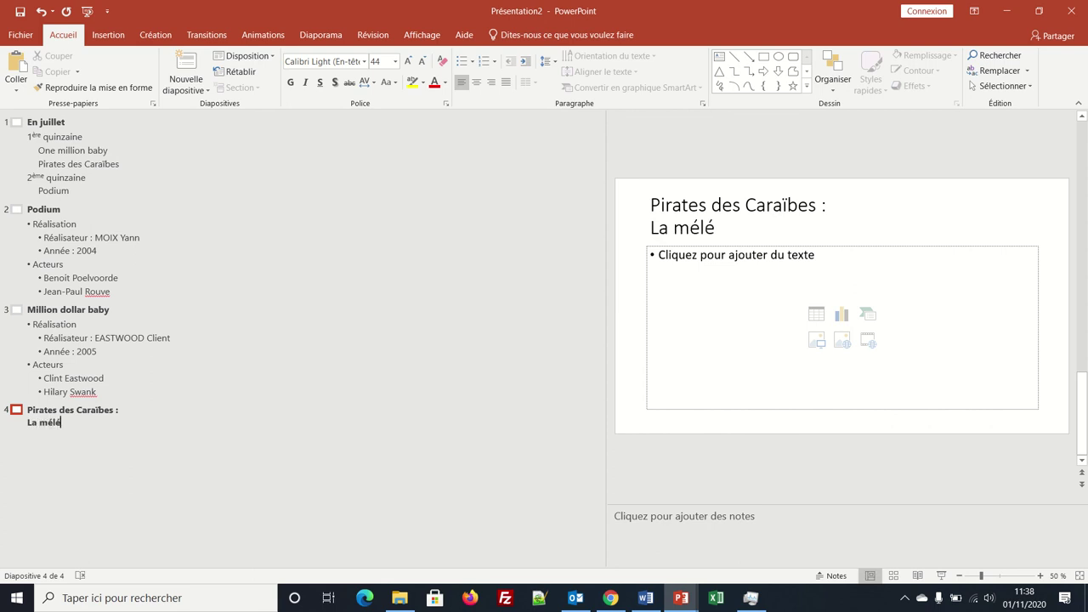
key(BackSpace)
key(BackSpace)
key(BackSpace)
text(al)
text(éd)
text(ictio)
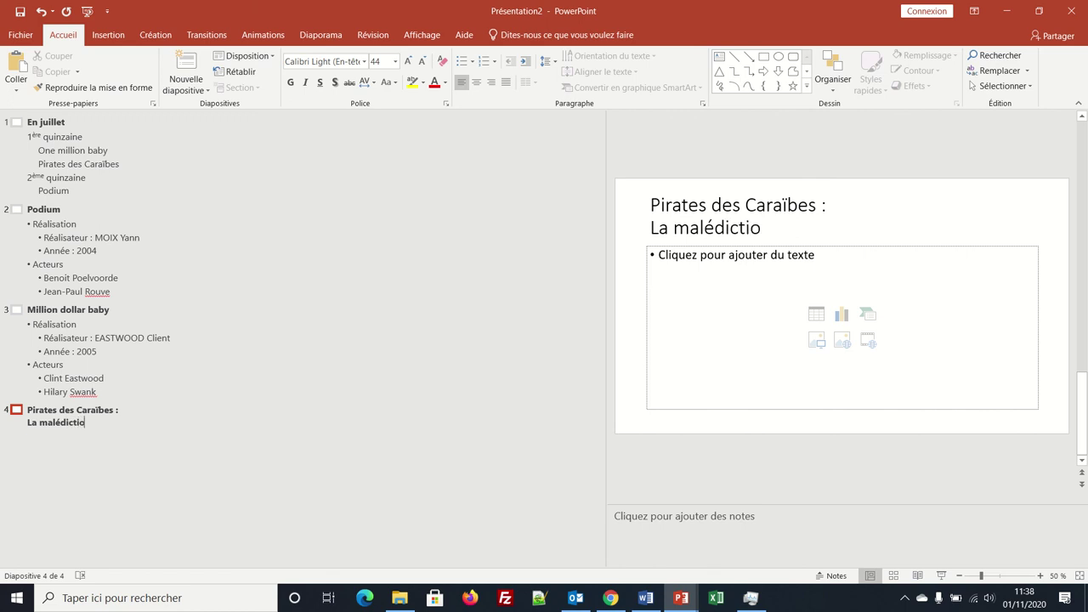
text(n du Bla)
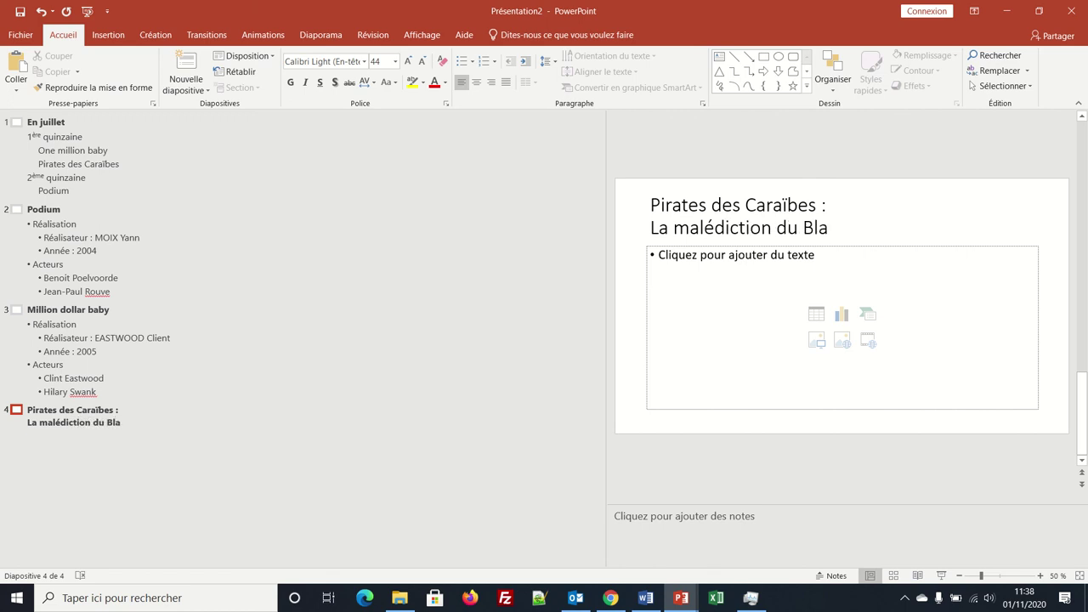
text(ck -P)
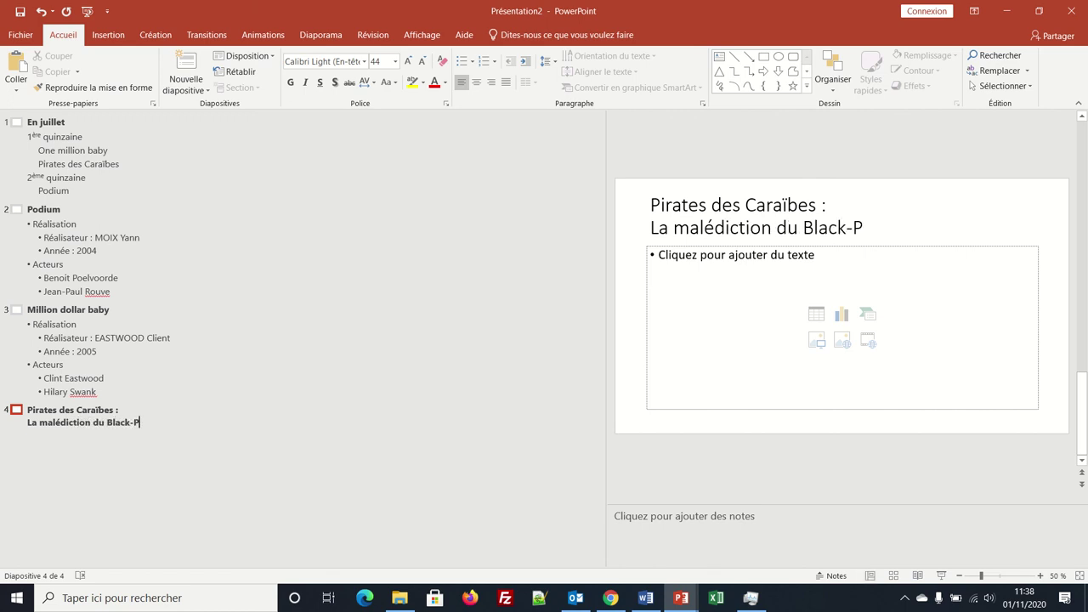
text(earl)
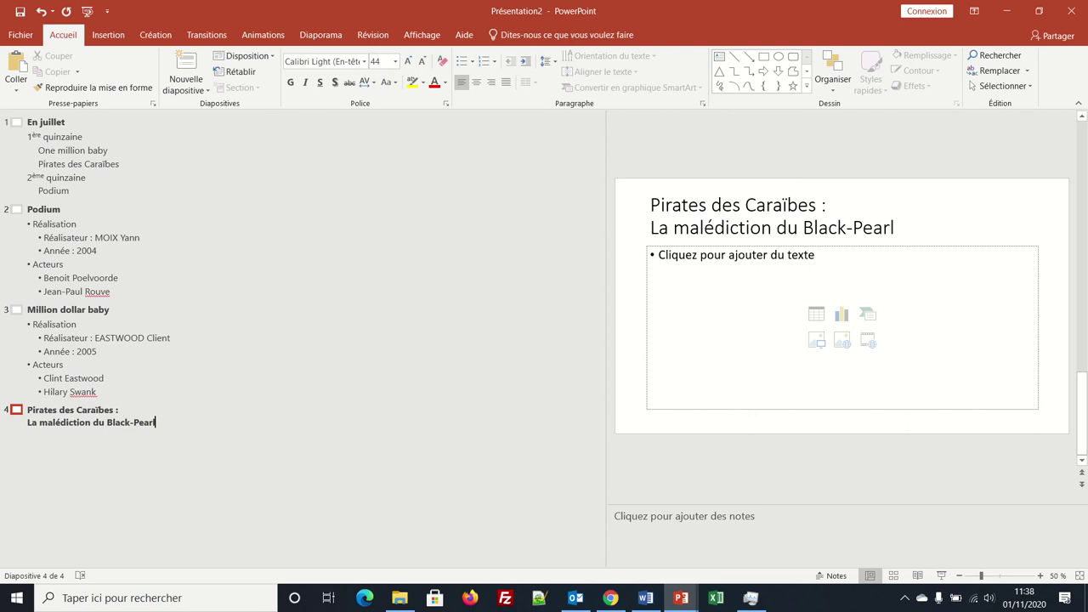
key(Return)
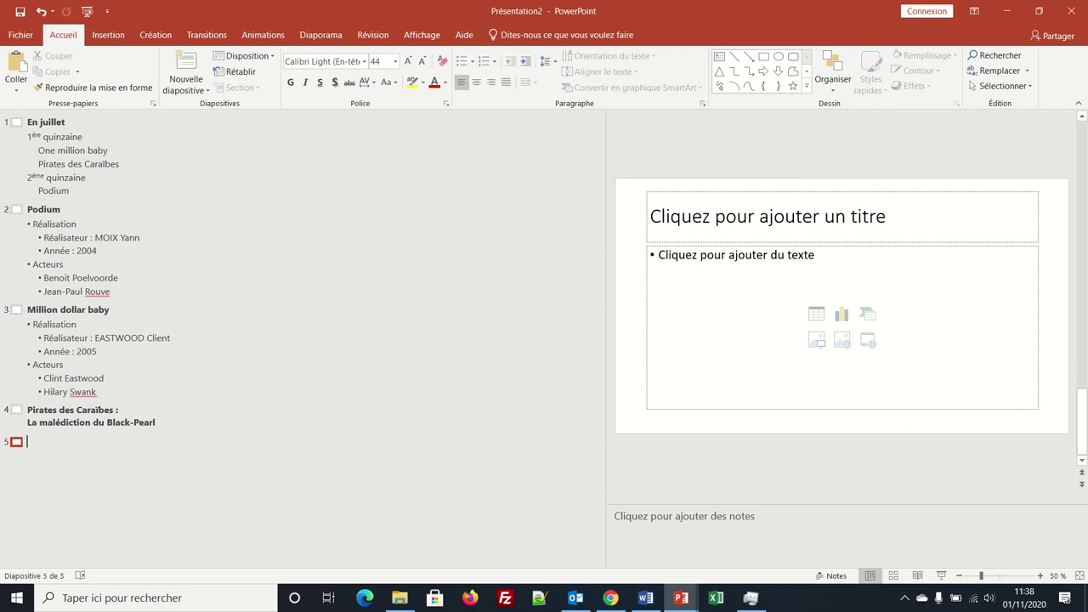
Add Réalisation to slide 4 with director and 'Année : 2005' sub-points, then return to bullet level.
key(Tab)
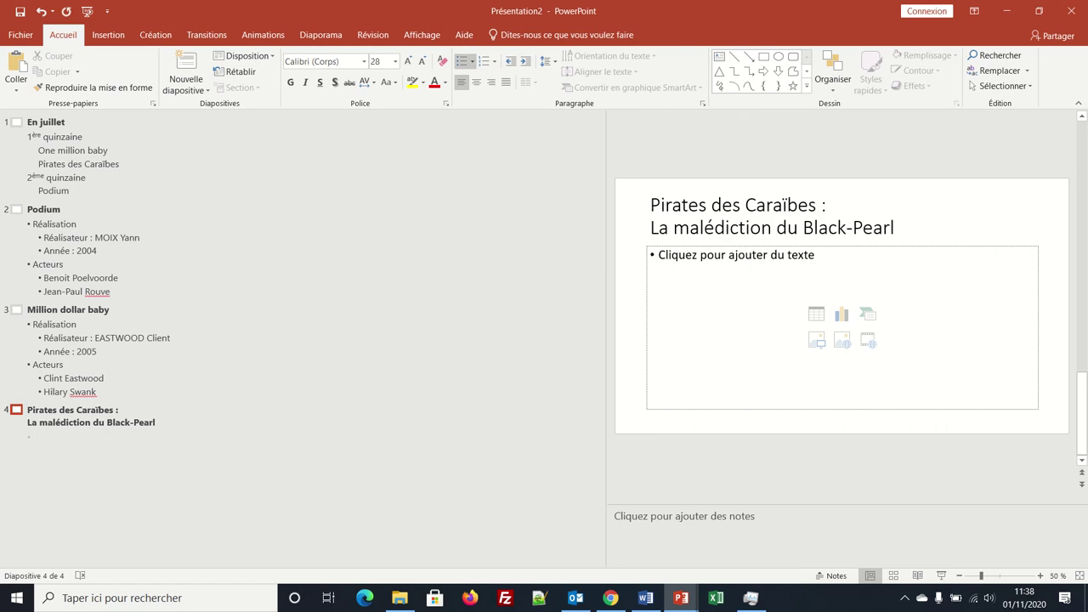
text(Réalisa)
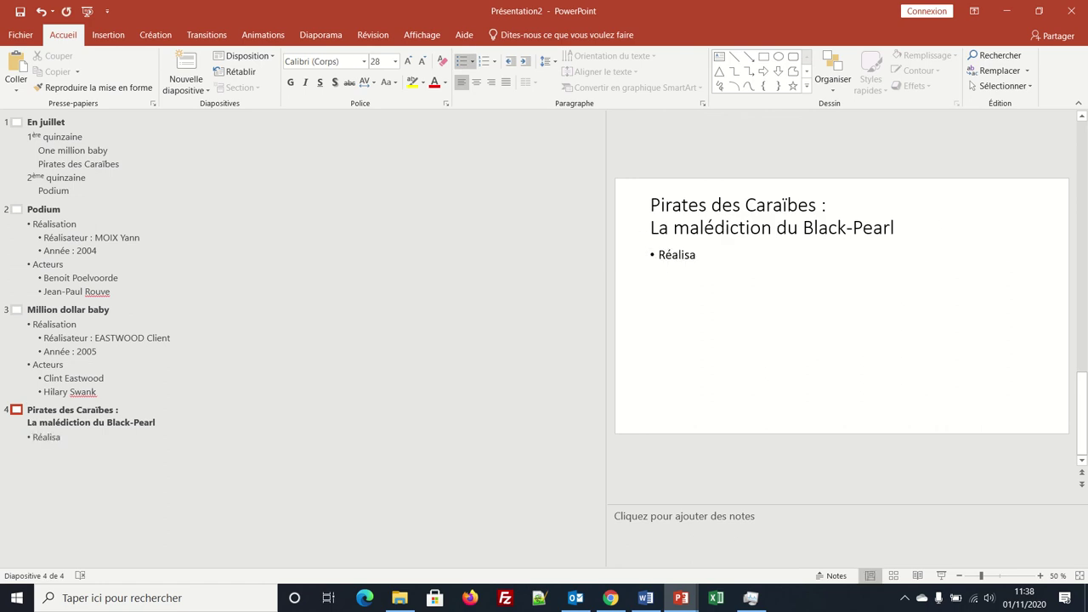
text(tion)
key(Return)
text(Réalis)
text(ateur :)
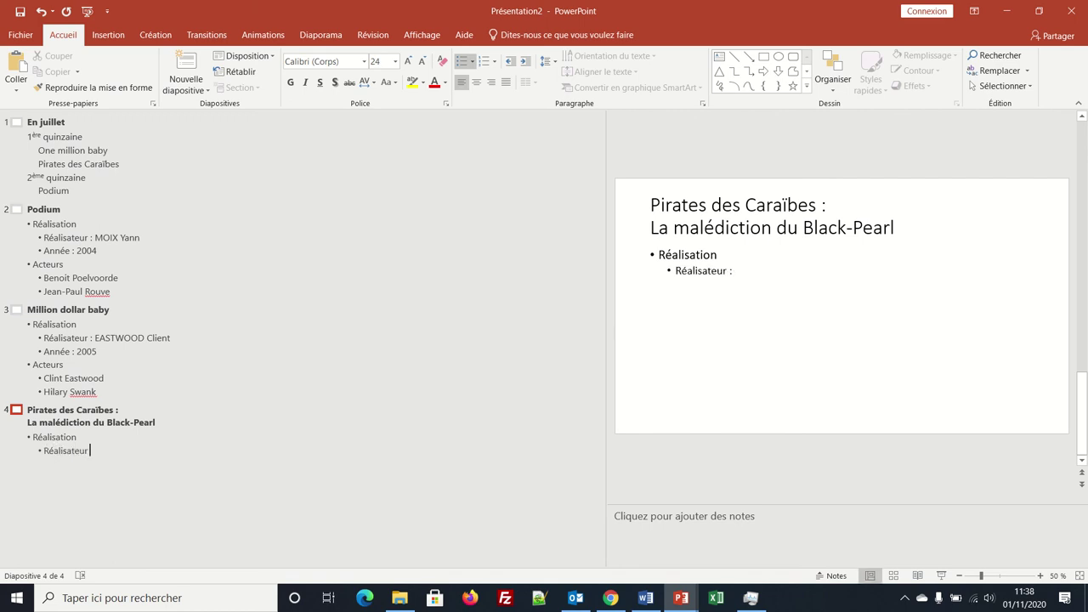
text( VER)
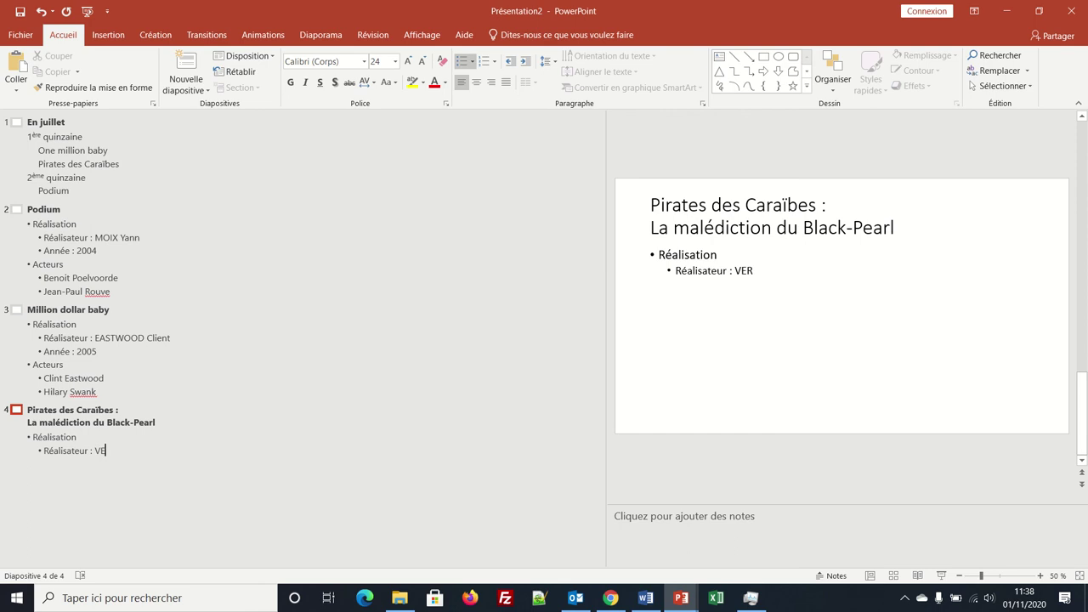
text(BINSKY )
text(G)
text(ore )
text(A)
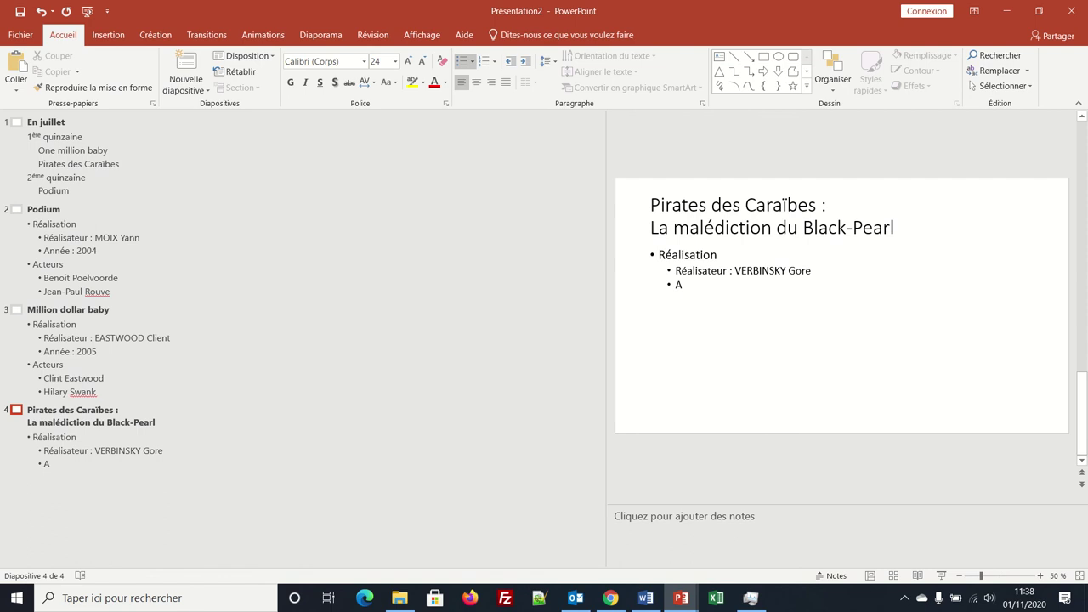
text(nnée )
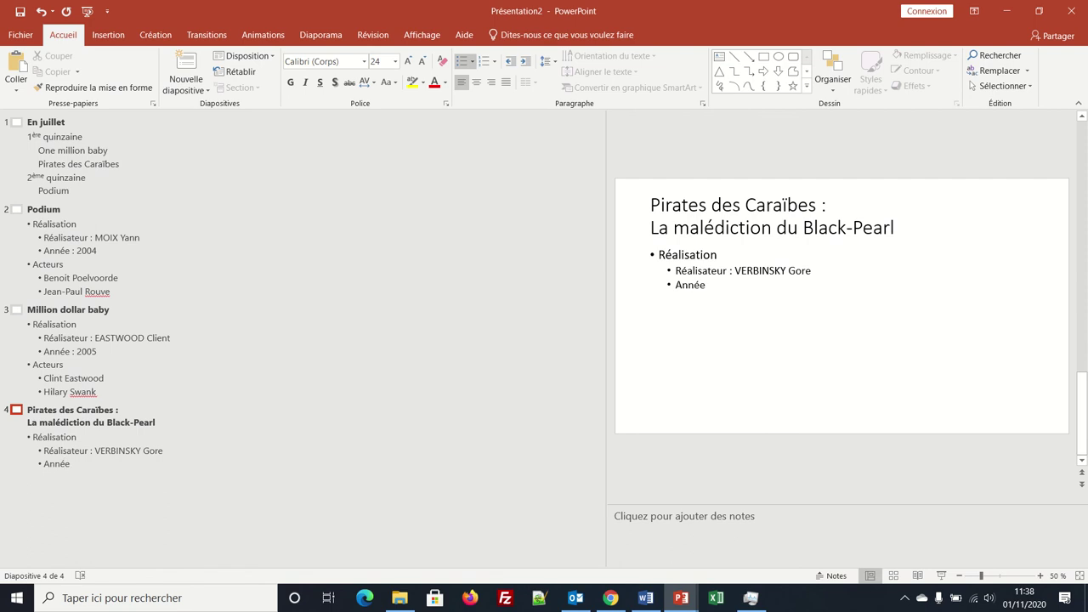
text(: )
text(2)
text(005)
key(Return)
key(shift+Tab)
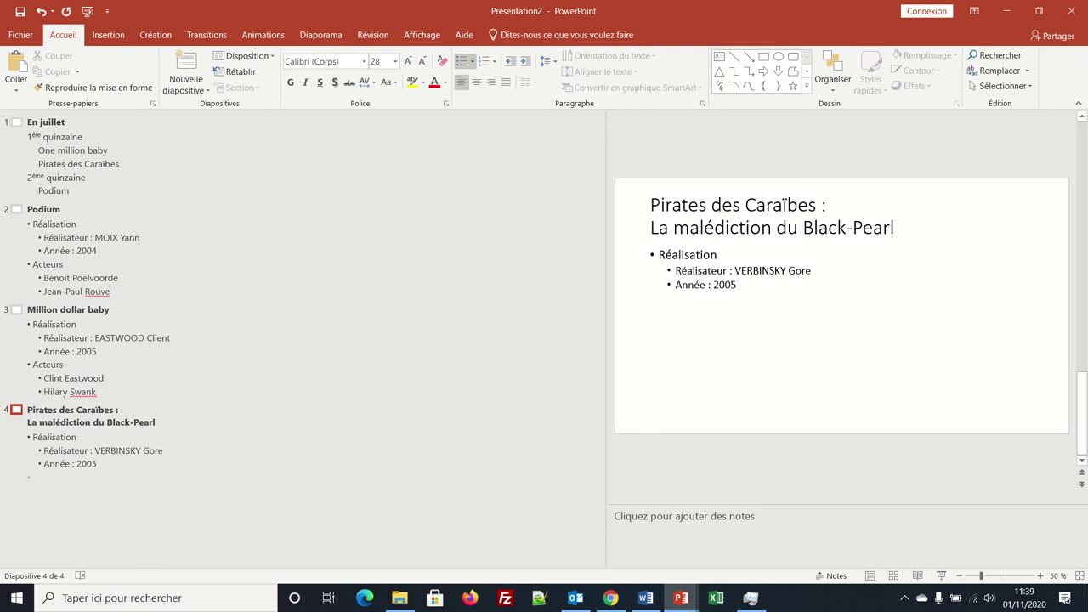
Add an Acteurs bullet with the two actors' names as sub-points on slide 4.
text(Act)
text(eurs)
key(Return)
key(Tab)
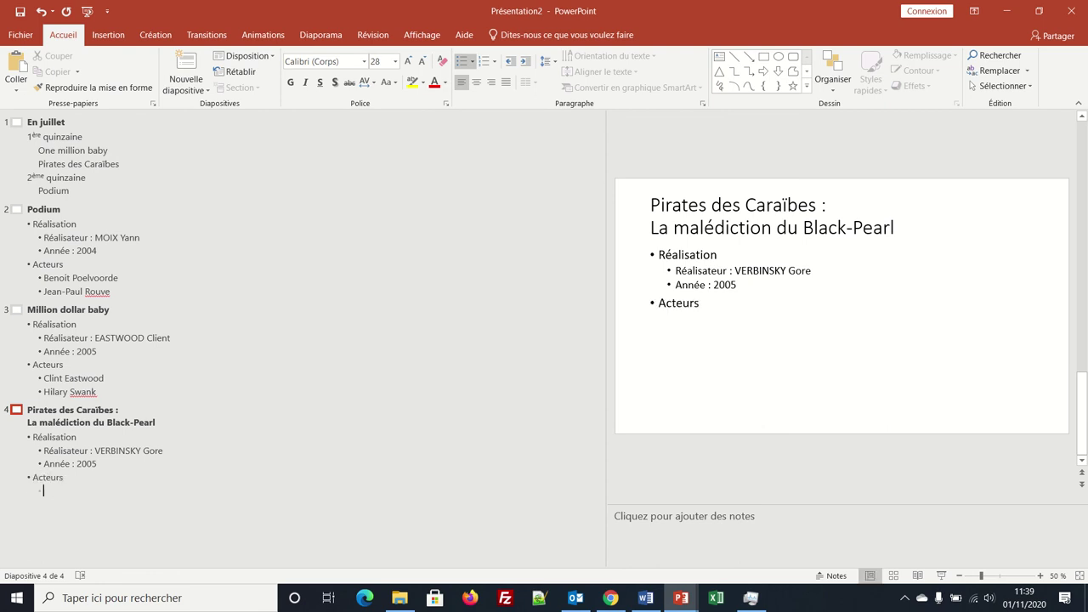
text(Jo)
text(hnny)
text( Depp)
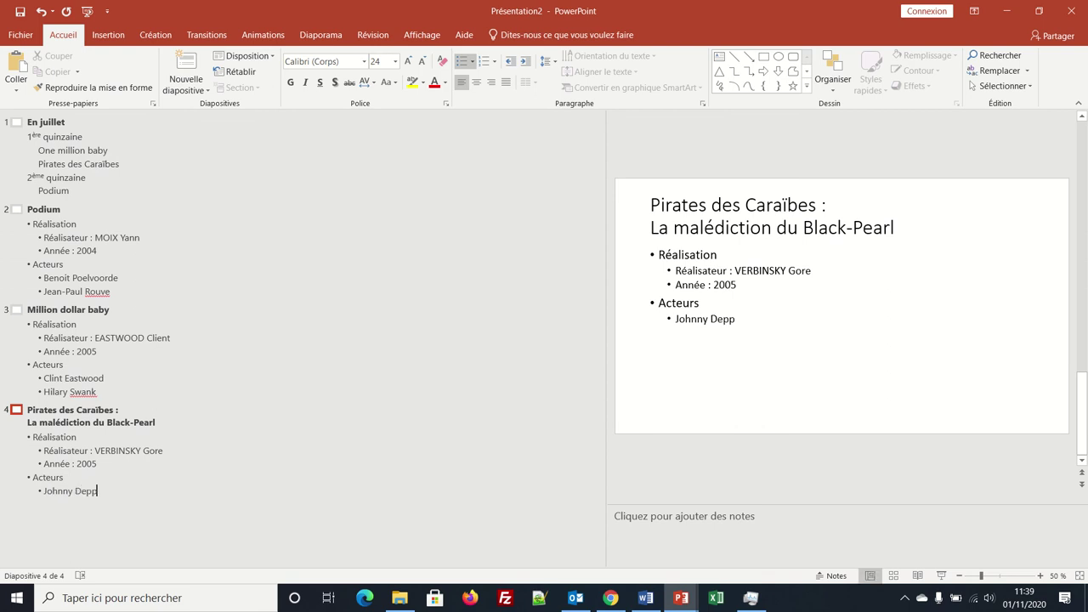
key(Return)
text(Keira)
text( Kn)
text(eig)
text(ht)
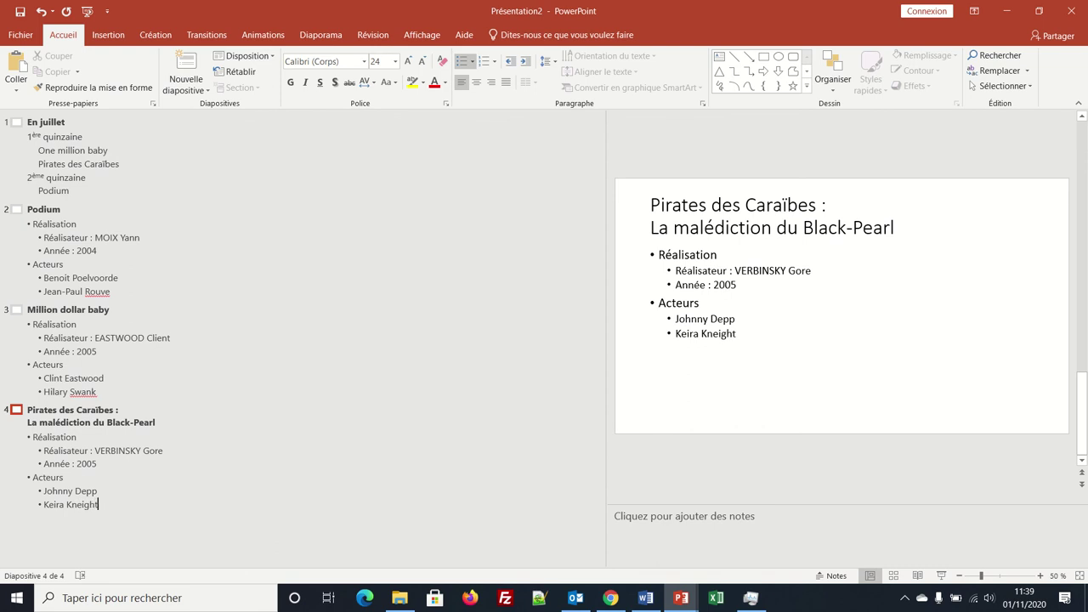
key(BackSpace)
key(BackSpace)
text(thley)
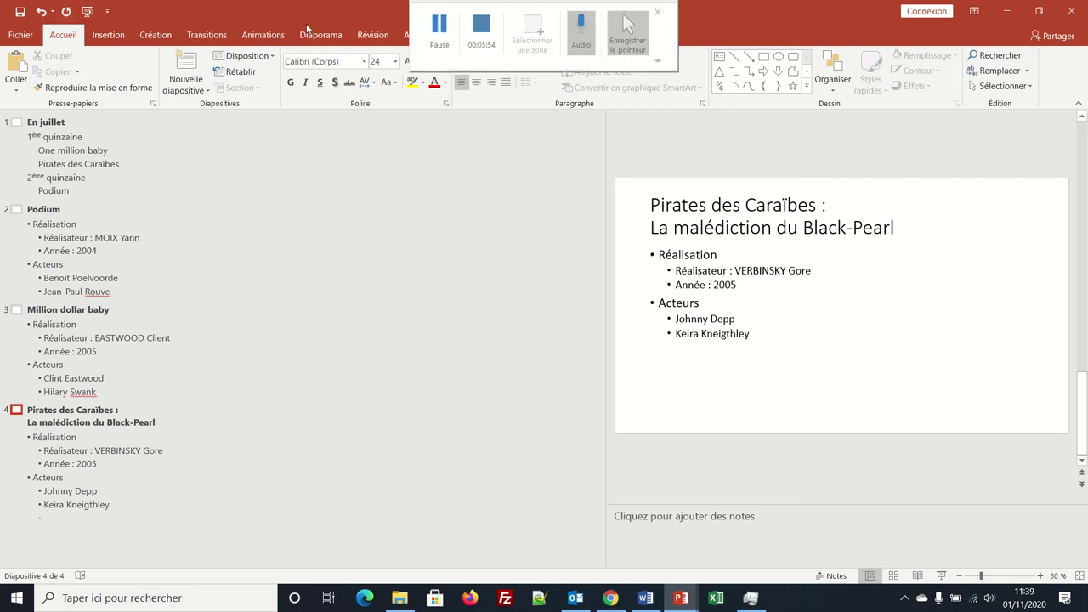
mouse_move(463, 23)
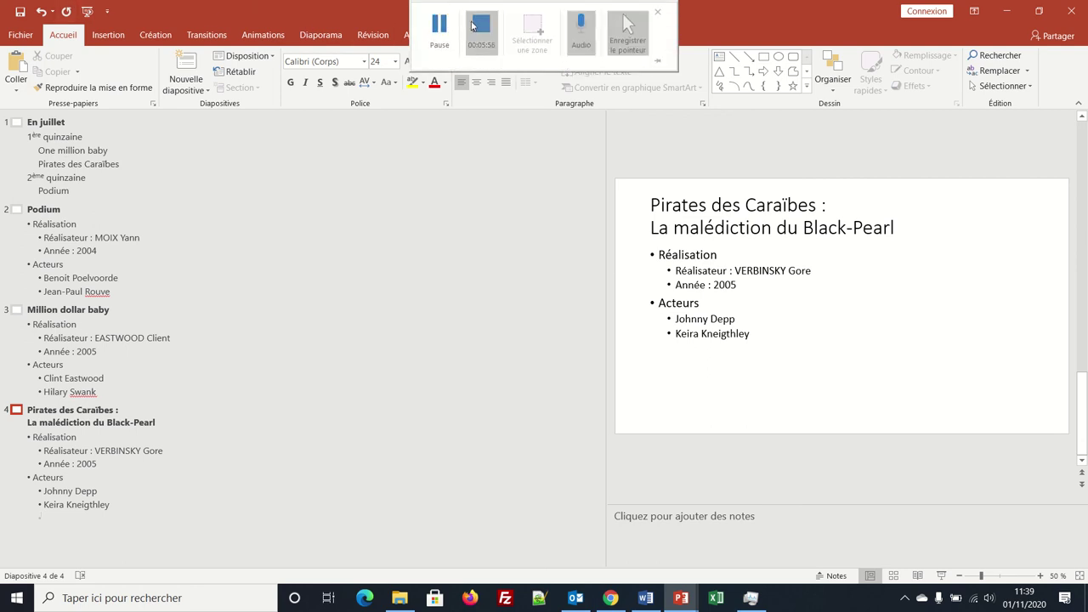